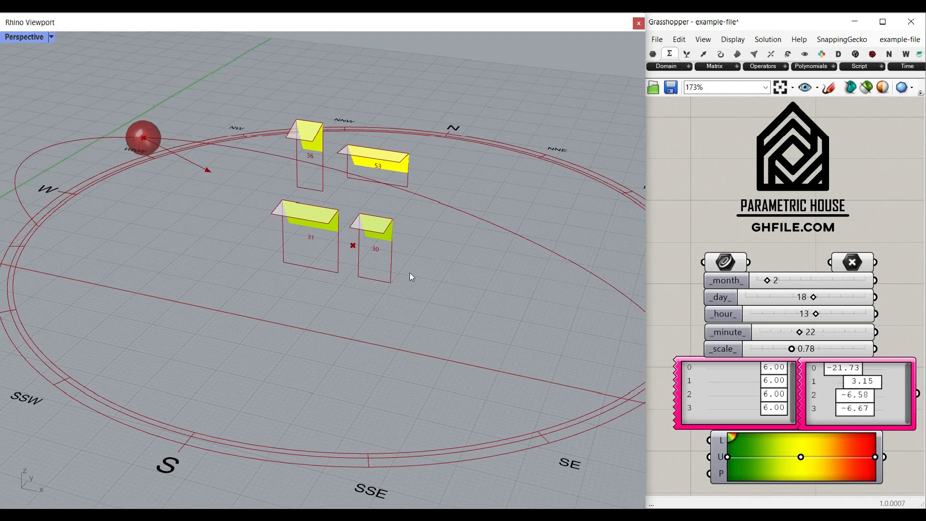
{"action": "scroll", "coordinate": [359, 262], "scroll_direction": "up", "scroll_amount": 2}
{"action": "scroll", "coordinate": [365, 272], "scroll_direction": "up", "scroll_amount": 2}
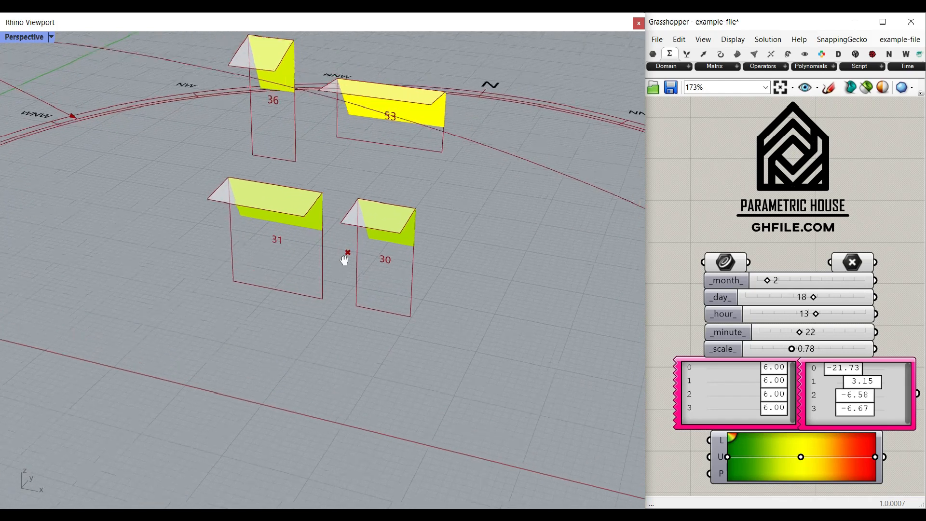
{"action": "scroll", "coordinate": [376, 285], "scroll_direction": "up", "scroll_amount": 2}
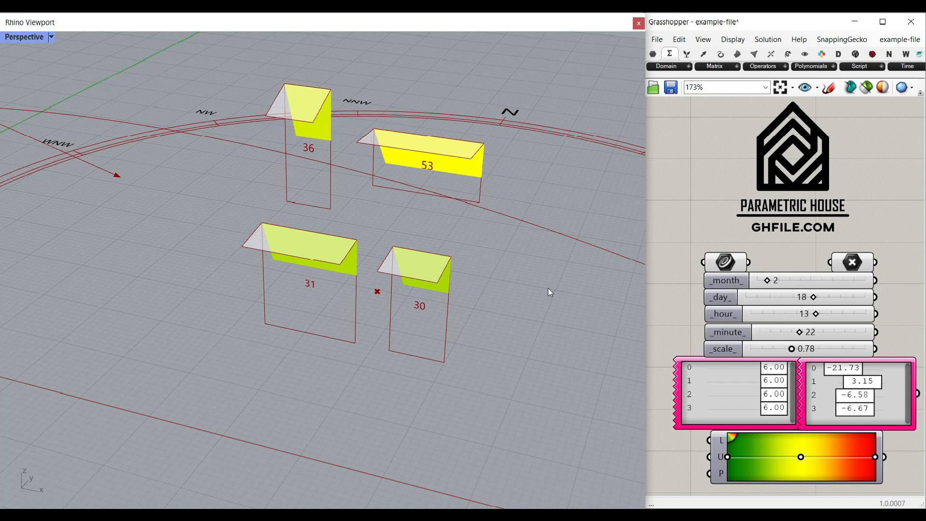
Orbit to a front view of the windows and switch on the shade adjustment toggle.
{"action": "right_click_drag", "start_coordinate": [297, 308], "coordinate": [306, 279]}
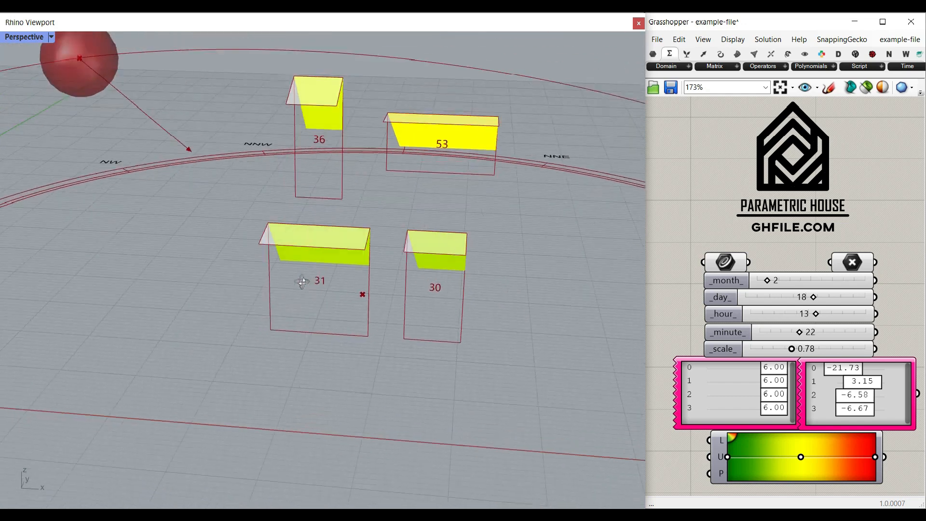
{"action": "right_click_drag", "start_coordinate": [289, 134], "coordinate": [433, 255]}
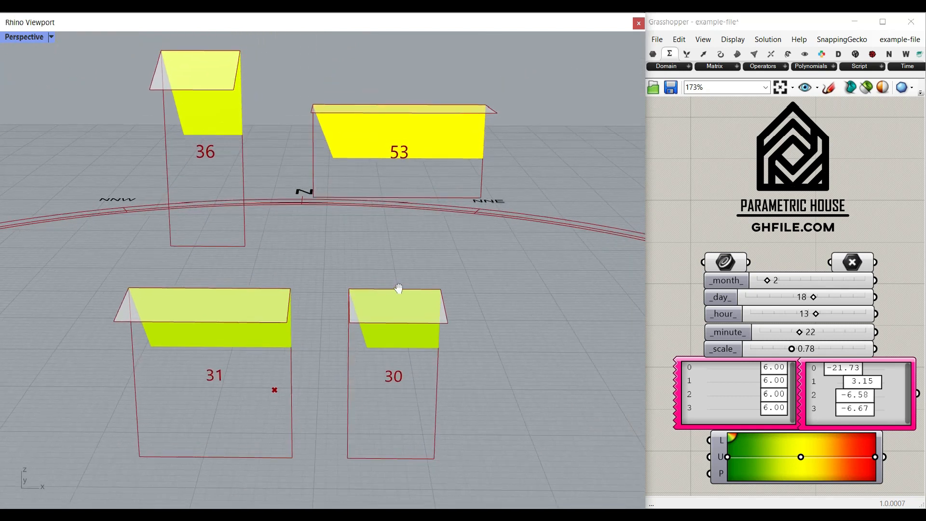
{"action": "right_click_drag", "start_coordinate": [433, 255], "coordinate": [399, 288]}
{"action": "scroll", "coordinate": [416, 275], "scroll_direction": "down", "scroll_amount": 5}
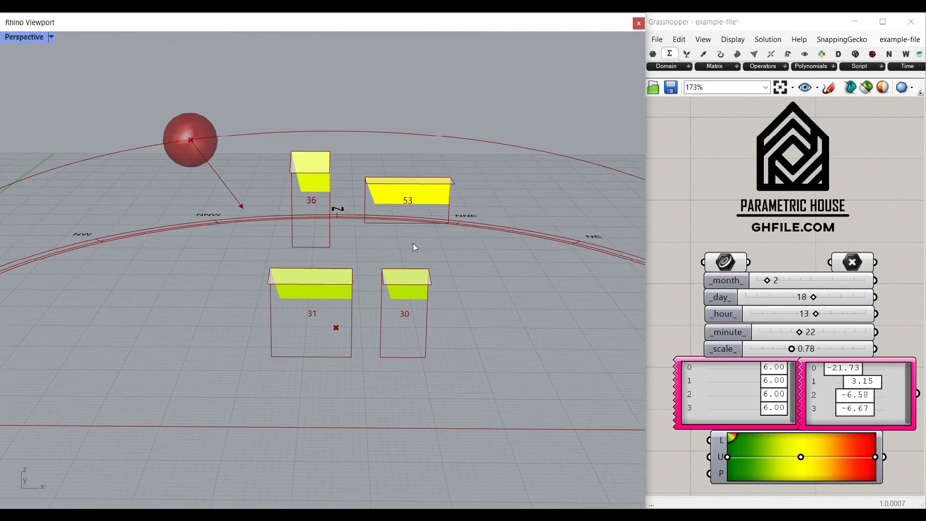
{"action": "mouse_move", "coordinate": [413, 243]}
{"action": "right_mouse_down"}
{"action": "mouse_move", "coordinate": [387, 218]}
{"action": "mouse_move", "coordinate": [413, 314]}
{"action": "mouse_move", "coordinate": [297, 371]}
{"action": "right_mouse_up"}
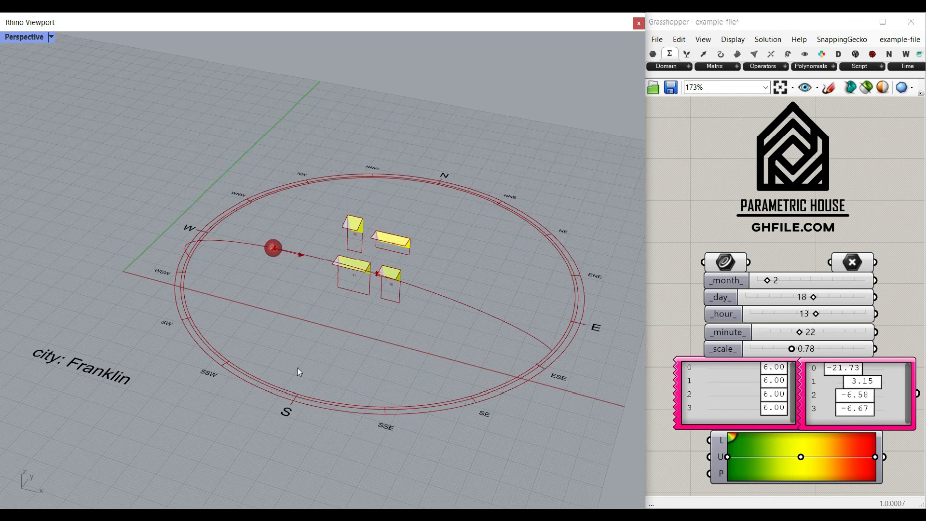
{"action": "left_click", "coordinate": [851, 270]}
{"action": "mouse_move", "coordinate": [385, 280]}
{"action": "right_mouse_down"}
{"action": "mouse_move", "coordinate": [381, 289]}
{"action": "mouse_move", "coordinate": [411, 270]}
{"action": "right_mouse_up"}
{"action": "scroll", "coordinate": [411, 269], "scroll_direction": "up", "scroll_amount": 3}
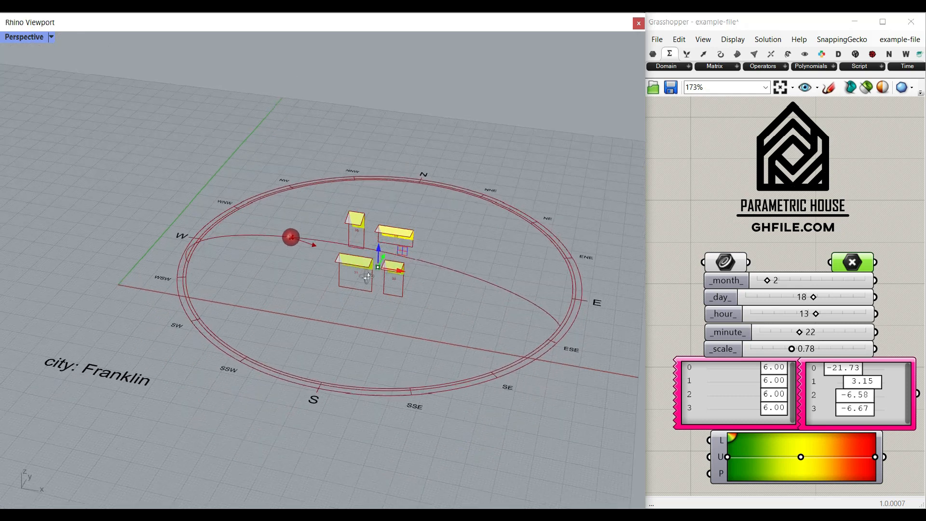
{"action": "scroll", "coordinate": [411, 270], "scroll_direction": "up", "scroll_amount": 2}
Move the sun to April 15 at 13:25 and shrink the sun-path diagram to scale 0.60.
{"action": "mouse_move", "coordinate": [768, 285]}
{"action": "left_mouse_down"}
{"action": "mouse_move", "coordinate": [791, 291]}
{"action": "mouse_move", "coordinate": [785, 297]}
{"action": "mouse_move", "coordinate": [818, 316]}
{"action": "left_mouse_up"}
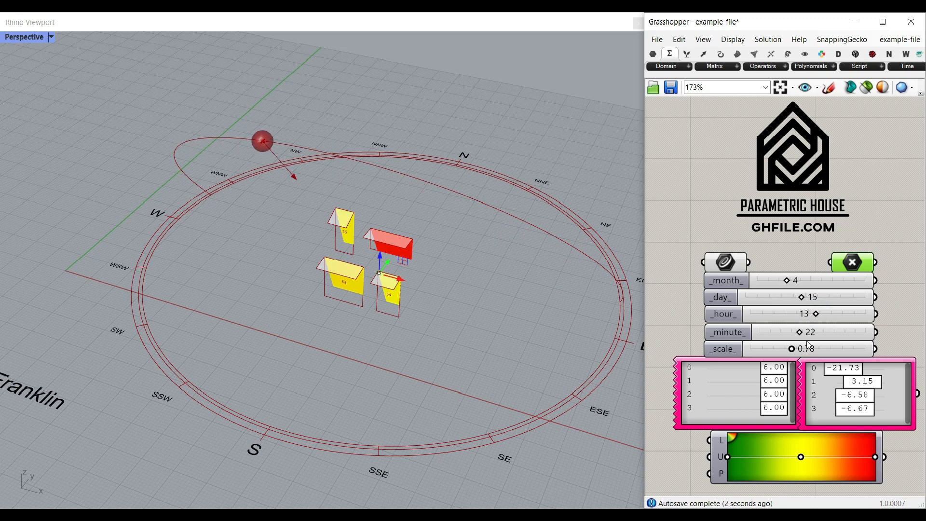
{"action": "left_click_drag", "start_coordinate": [801, 335], "coordinate": [804, 332]}
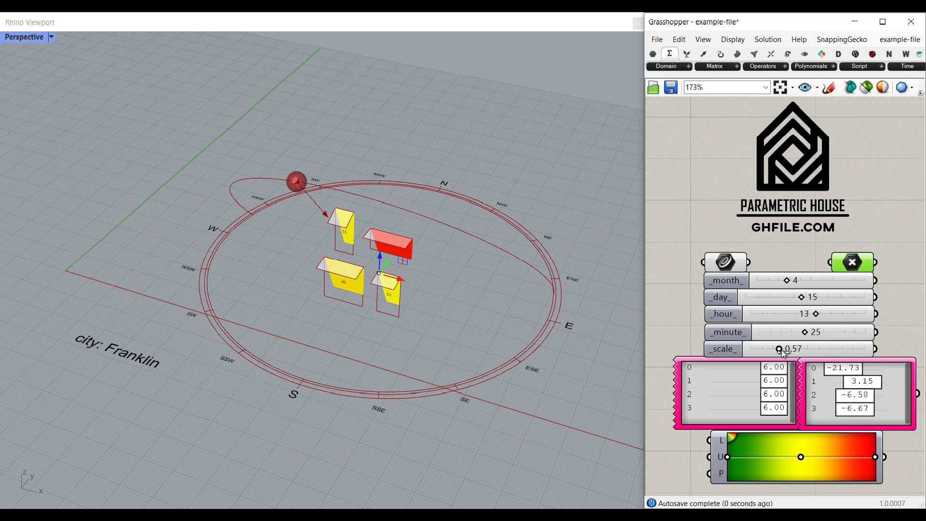
{"action": "left_click_drag", "start_coordinate": [794, 349], "coordinate": [781, 349]}
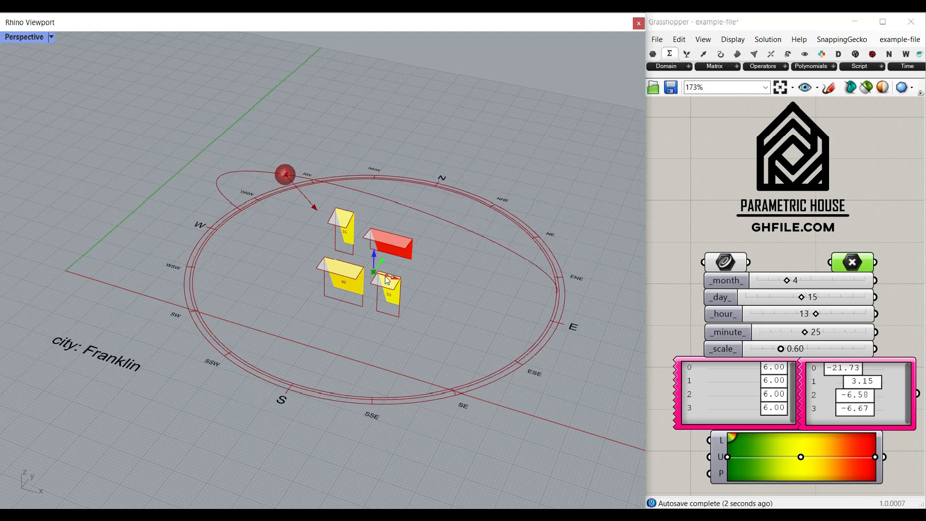
{"action": "scroll", "coordinate": [380, 248], "scroll_direction": "up", "scroll_amount": 3}
Shorten the first shade to 3.00 and re-angle it to -7.06, dropping its shading to 30%.
{"action": "right_click_drag", "start_coordinate": [377, 236], "coordinate": [291, 168]}
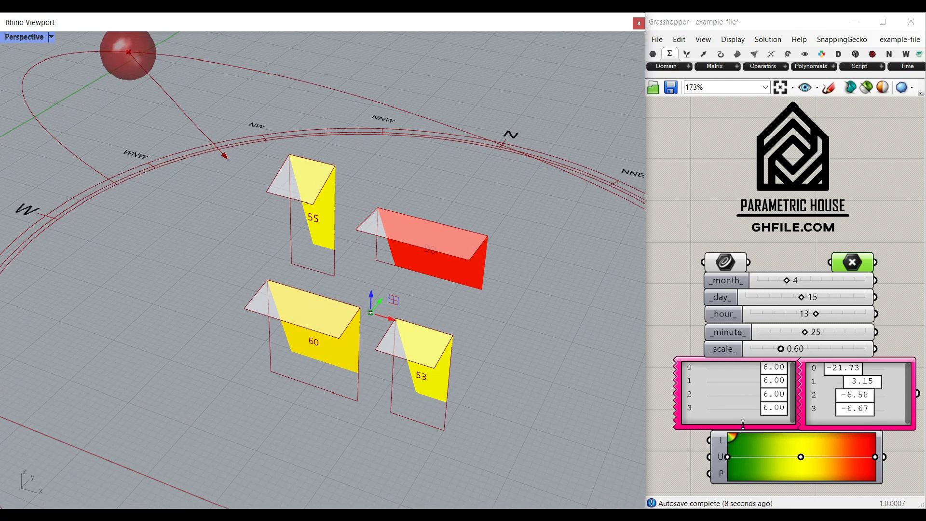
{"action": "mouse_move", "coordinate": [770, 372]}
{"action": "left_mouse_down"}
{"action": "mouse_move", "coordinate": [715, 378]}
{"action": "mouse_move", "coordinate": [733, 374]}
{"action": "left_mouse_up"}
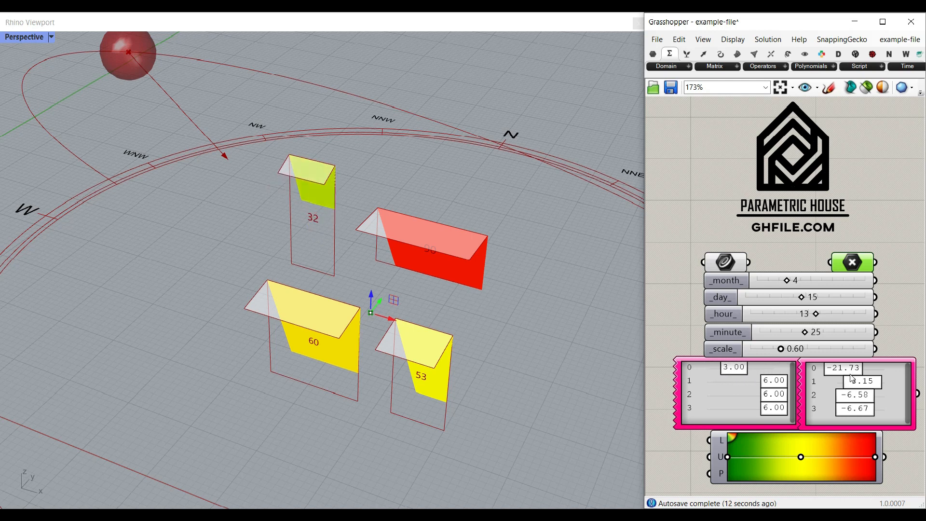
{"action": "mouse_move", "coordinate": [853, 375]}
{"action": "left_mouse_down"}
{"action": "mouse_move", "coordinate": [888, 370]}
{"action": "mouse_move", "coordinate": [834, 373]}
{"action": "mouse_move", "coordinate": [891, 370]}
{"action": "mouse_move", "coordinate": [854, 379]}
{"action": "left_mouse_up"}
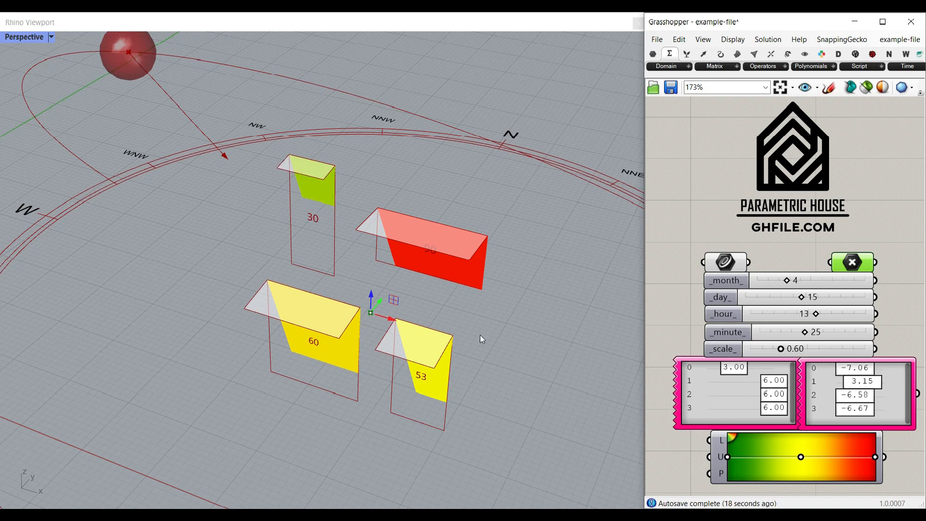
{"action": "scroll", "coordinate": [456, 290], "scroll_direction": "up", "scroll_amount": 3}
{"action": "scroll", "coordinate": [427, 239], "scroll_direction": "up", "scroll_amount": 3}
Re-angle the other shades to 30.00, -2.58, -1.33 and deepen one to 3.34 (40, 57, 51% shaded).
{"action": "mouse_move", "coordinate": [428, 239]}
{"action": "right_mouse_down"}
{"action": "mouse_move", "coordinate": [421, 231]}
{"action": "mouse_move", "coordinate": [484, 176]}
{"action": "right_mouse_up"}
{"action": "right_click_drag", "start_coordinate": [591, 131], "coordinate": [478, 155]}
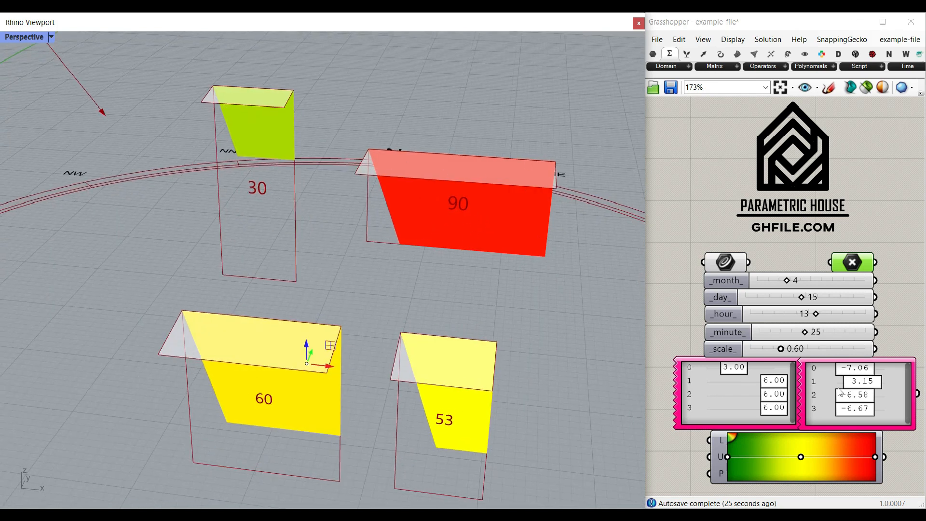
{"action": "mouse_move", "coordinate": [855, 413]}
{"action": "left_mouse_down"}
{"action": "mouse_move", "coordinate": [832, 412]}
{"action": "mouse_move", "coordinate": [857, 414]}
{"action": "mouse_move", "coordinate": [859, 383]}
{"action": "mouse_move", "coordinate": [881, 386]}
{"action": "left_mouse_up"}
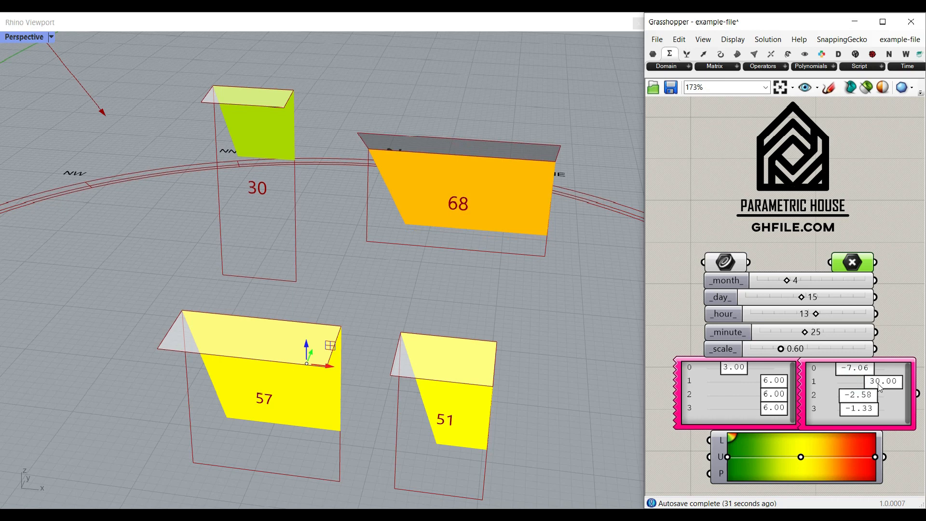
{"action": "left_click_drag", "start_coordinate": [778, 385], "coordinate": [741, 383]}
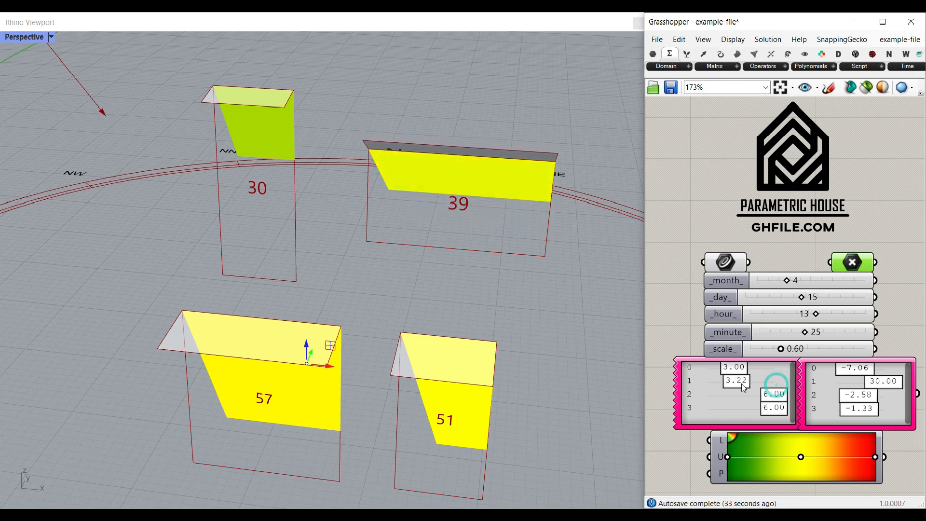
{"action": "scroll", "coordinate": [427, 217], "scroll_direction": "down", "scroll_amount": 5}
{"action": "right_click_drag", "start_coordinate": [428, 216], "coordinate": [363, 212]}
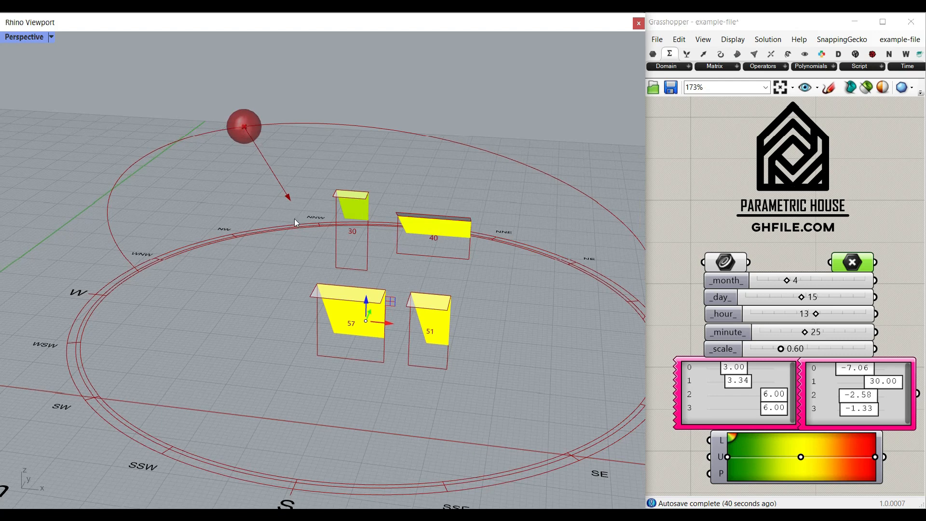
{"action": "mouse_move", "coordinate": [294, 219]}
{"action": "right_mouse_down"}
{"action": "mouse_move", "coordinate": [264, 236]}
{"action": "mouse_move", "coordinate": [283, 281]}
{"action": "right_mouse_up"}
{"action": "scroll", "coordinate": [246, 231], "scroll_direction": "down", "scroll_amount": 3}
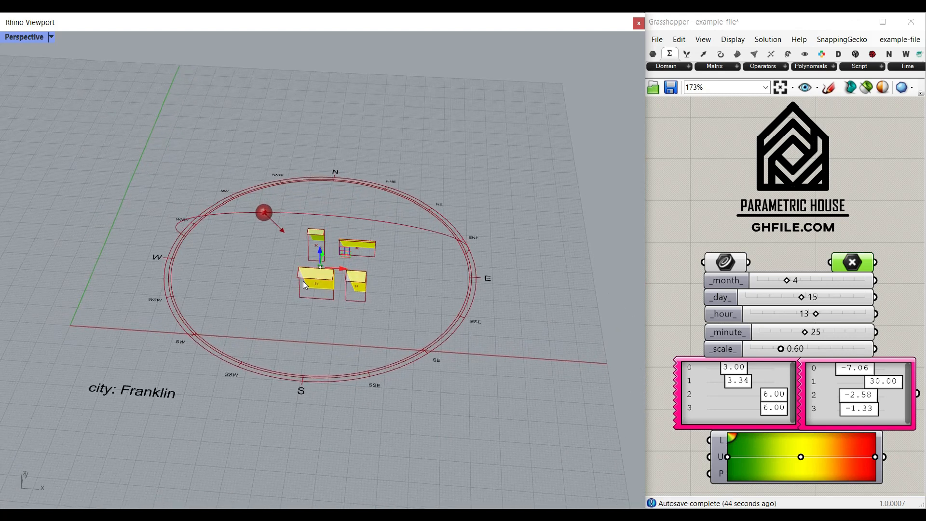